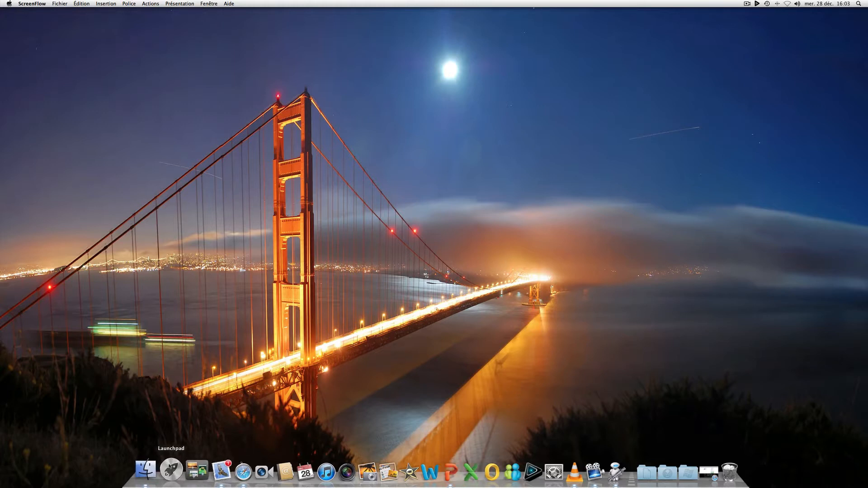
# In Finder, open the Images subfolder "Feu Cagnes sur Mer 31 08 2003" and preview 03-Photo Photo.Jpg and 04-Photo Photo.Jpg
pyautogui.click(146, 470)
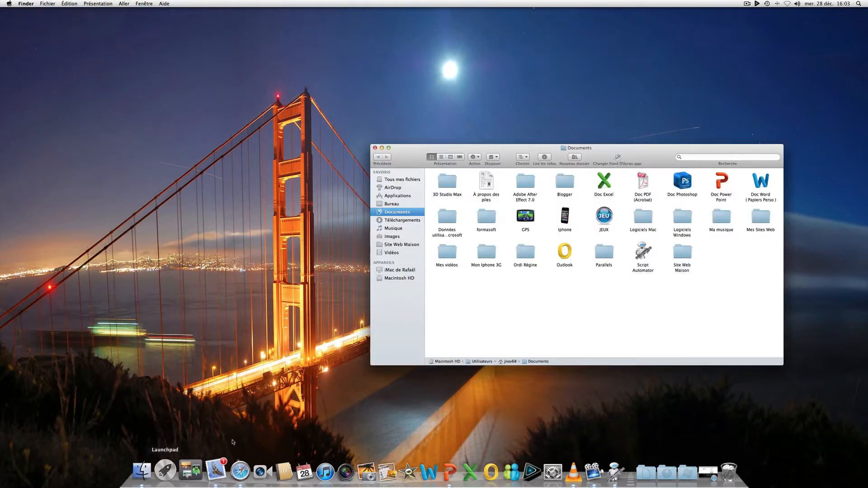
pyautogui.click(392, 236)
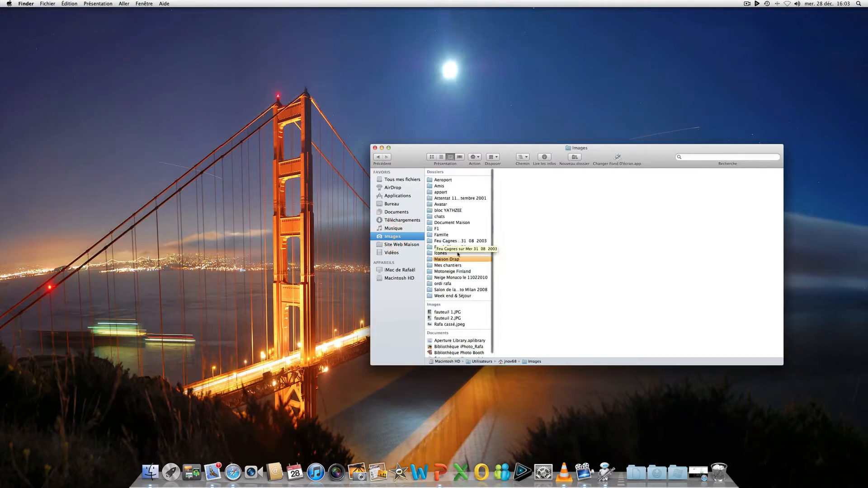
pyautogui.click(453, 241)
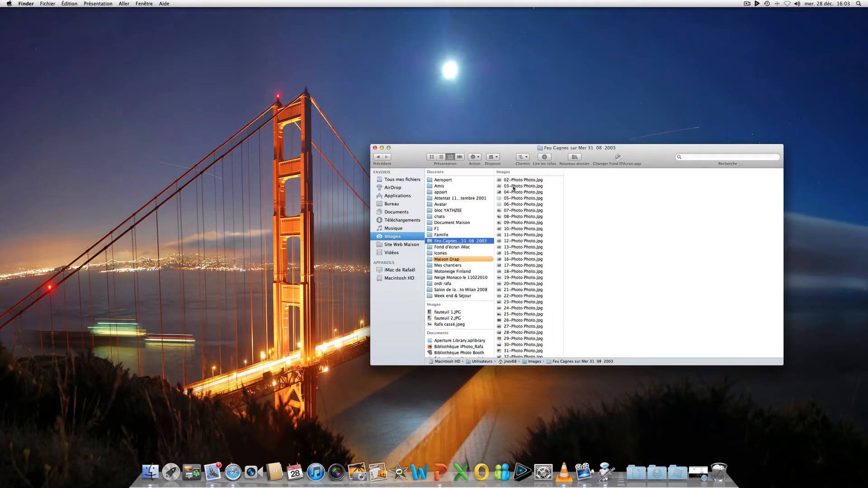
pyautogui.click(513, 186)
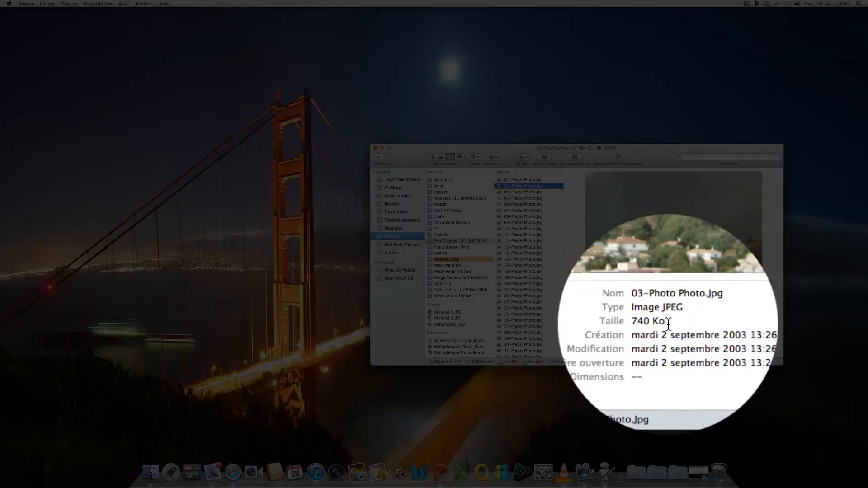
pyautogui.click(524, 192)
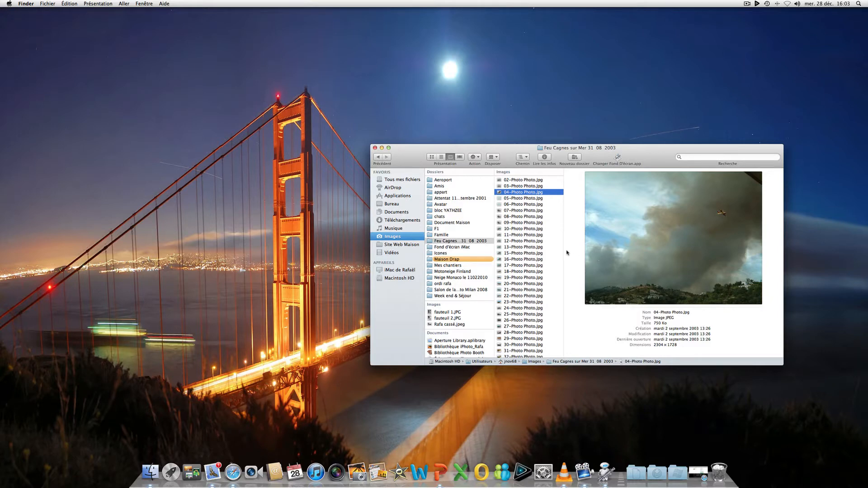
# Enlarge the Finder window, select all the photos from 02-Photo Photo.Jpg to Photo.Jpg, and create an Automator workflow from them
pyautogui.scroll(-3, 543, 253)
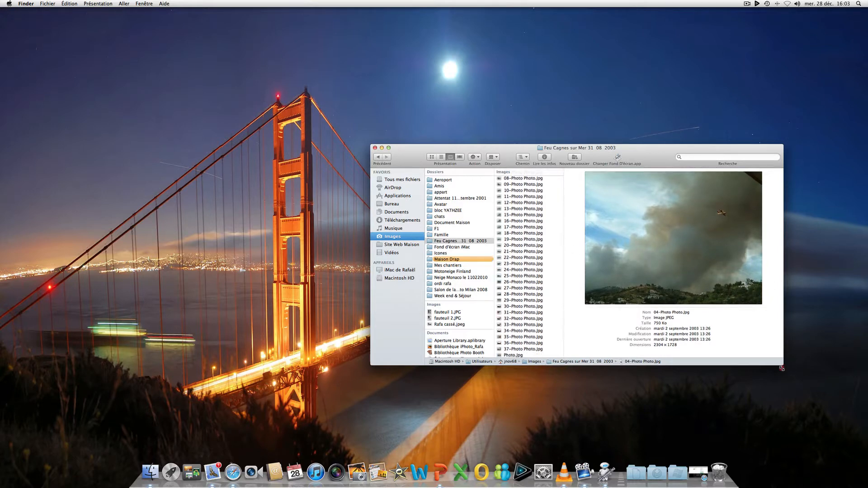
pyautogui.moveTo(782, 364); pyautogui.dragTo(778, 440)
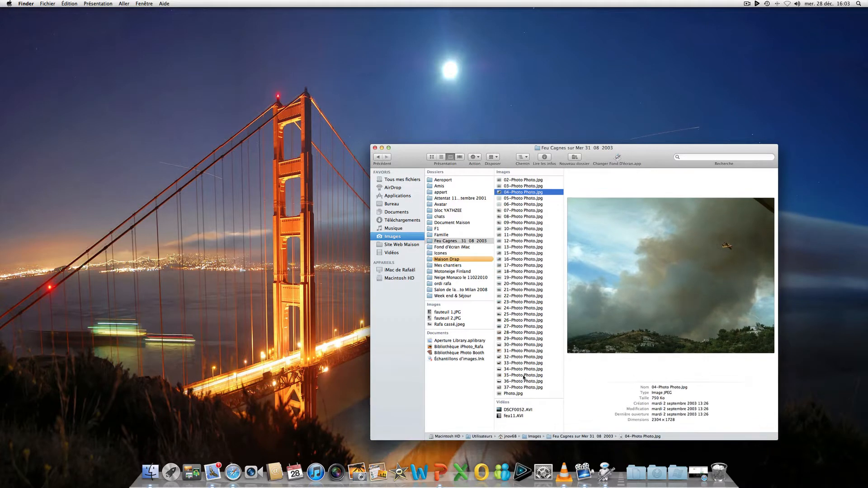
pyautogui.moveTo(552, 398); pyautogui.dragTo(553, 181)
pyautogui.rightClick(554, 181)
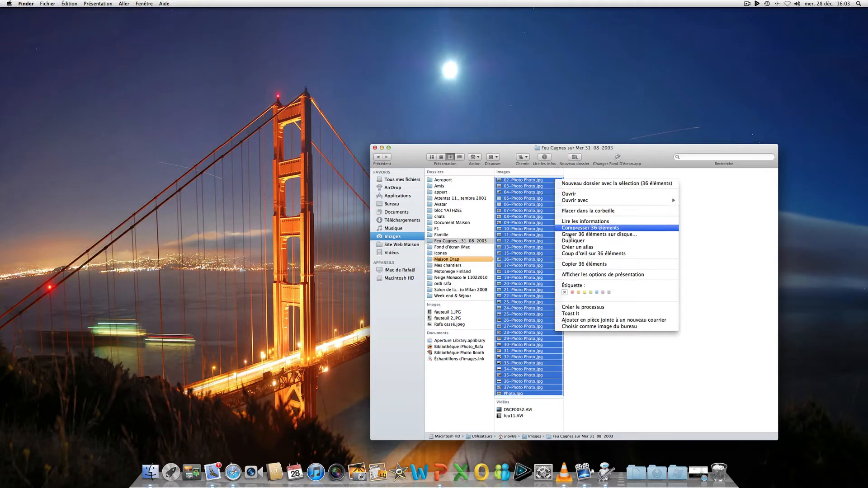
pyautogui.click(586, 310)
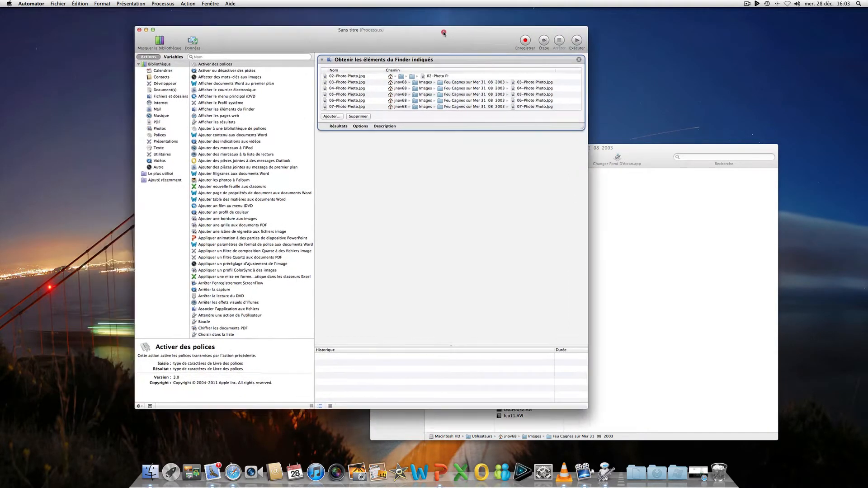
# Reposition the workflow window and examine the library actions available under Fichiers et dossiers
pyautogui.moveTo(444, 33); pyautogui.dragTo(610, 43)
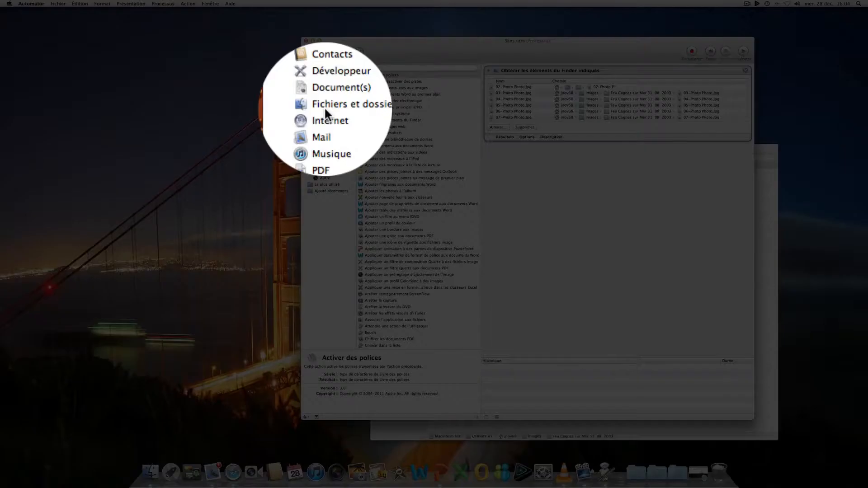
pyautogui.click(325, 107)
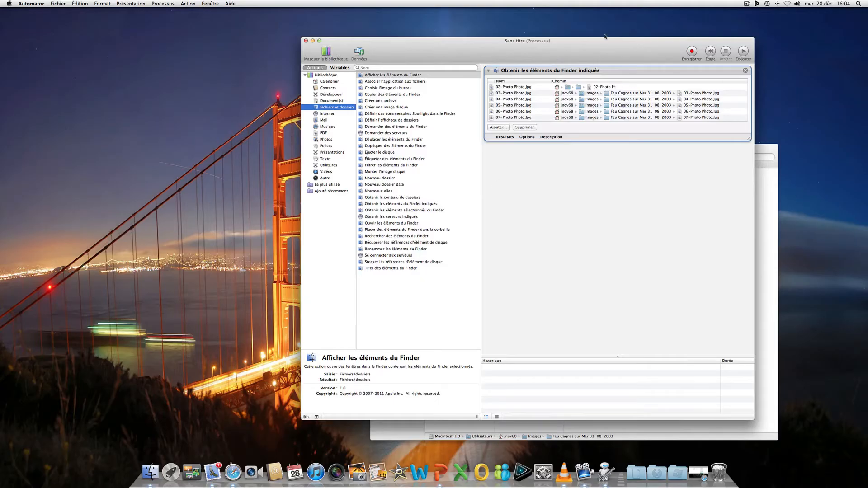
pyautogui.moveTo(605, 37); pyautogui.dragTo(496, 26)
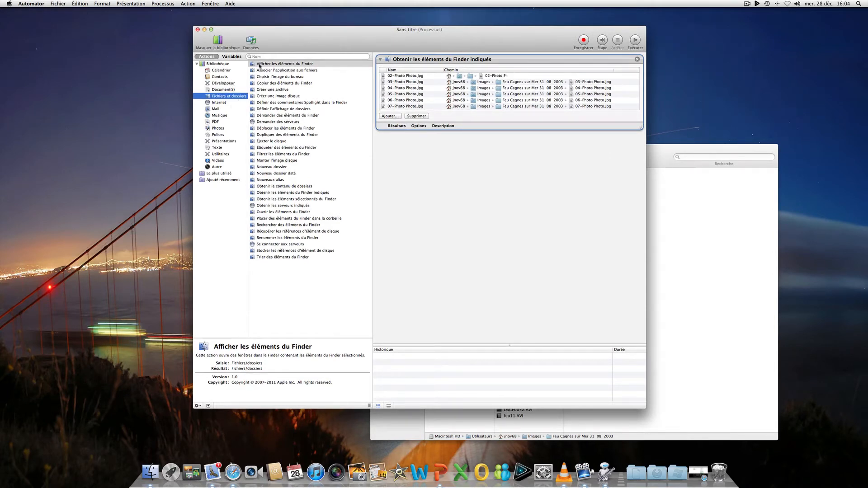
pyautogui.moveTo(284, 38); pyautogui.dragTo(347, 39)
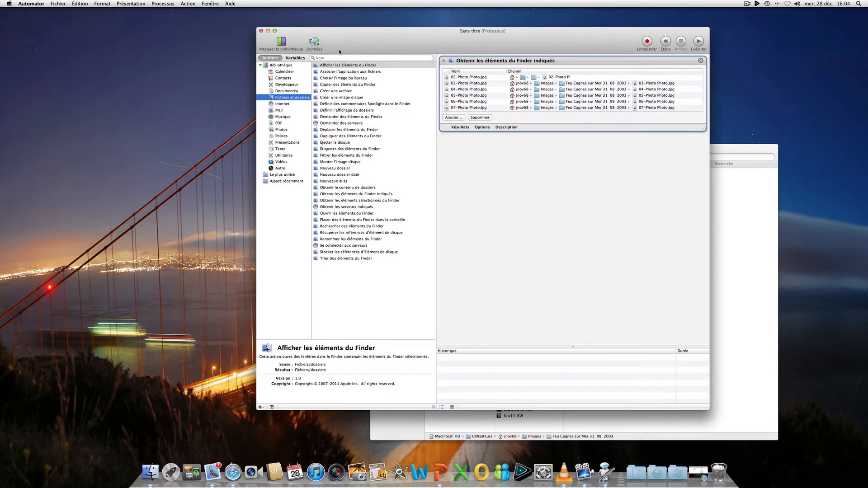
# Add the Photos action "Redimensionner les images" to the workflow, including a "Copier des éléments du Finder" action to preserve the originals
pyautogui.click(280, 131)
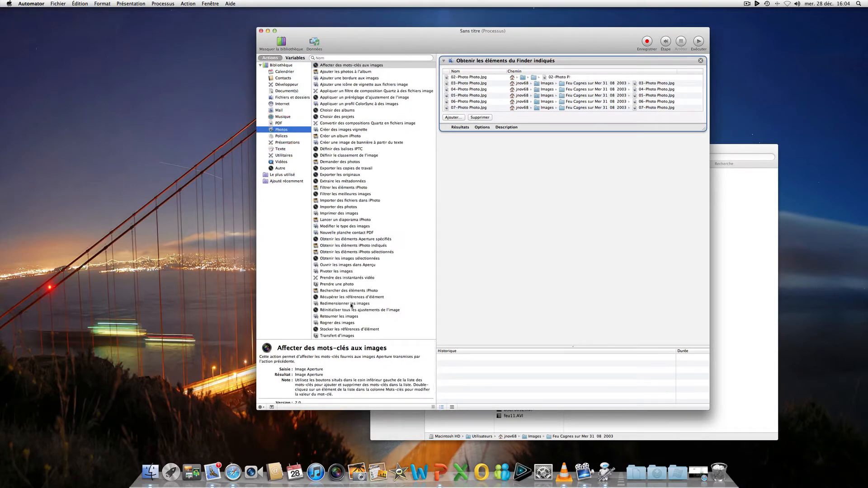
pyautogui.moveTo(352, 305); pyautogui.dragTo(561, 242)
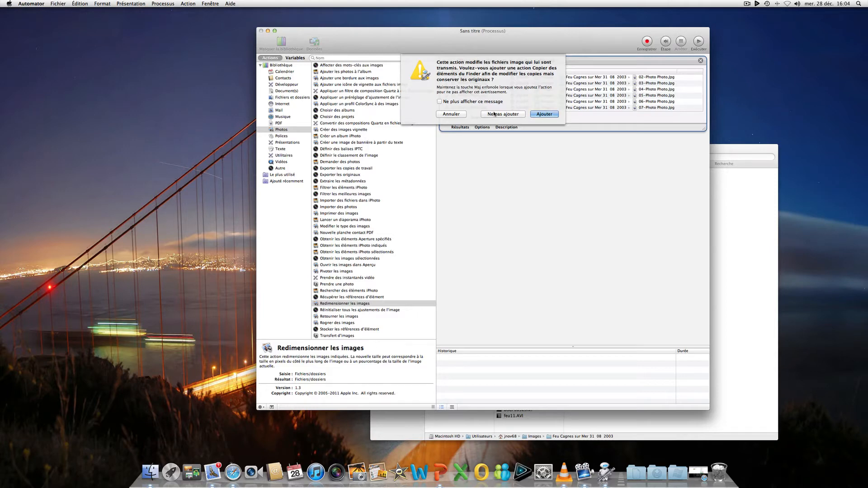
pyautogui.moveTo(547, 37); pyautogui.dragTo(502, 43)
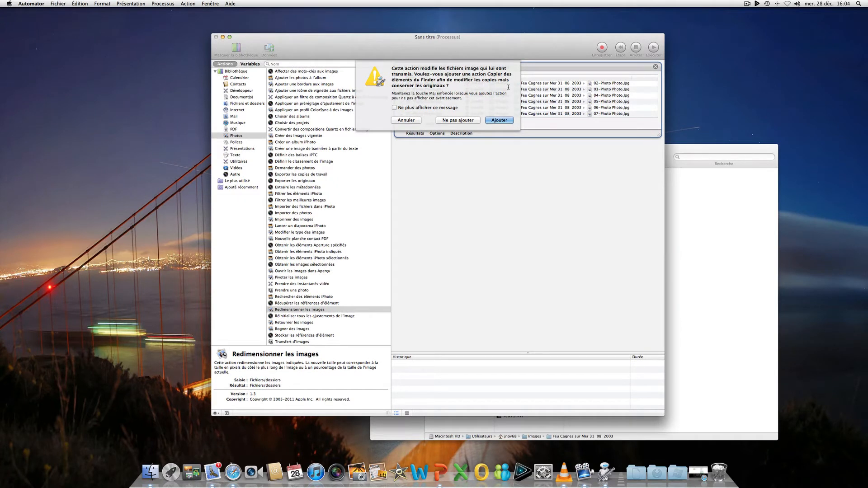
pyautogui.click(498, 121)
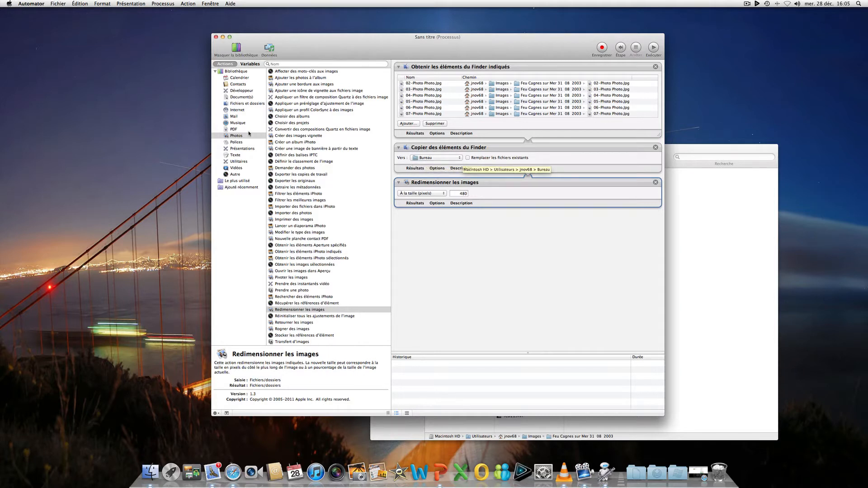
# Create a new folder named "vignettes" on the desktop
pyautogui.rightClick(162, 98)
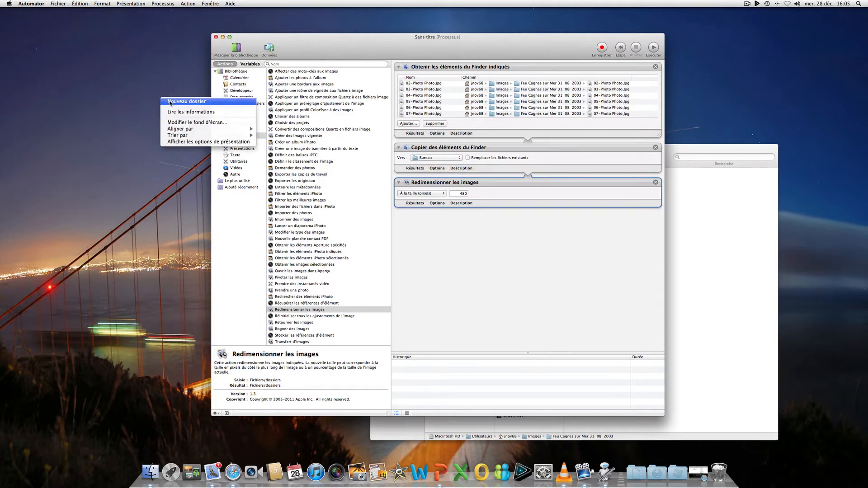
pyautogui.click(171, 102)
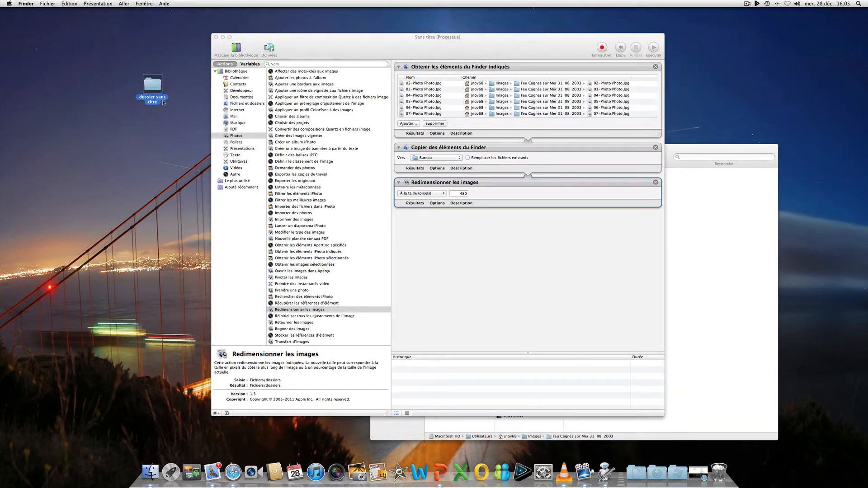
pyautogui.write('vigenttes')
pyautogui.press('Return')
pyautogui.click(152, 97)
pyautogui.write('vignettes')
pyautogui.press('Return')
# Set the destination of the Copier des éléments du Finder action to the desktop's vignettes folder
pyautogui.click(450, 158)
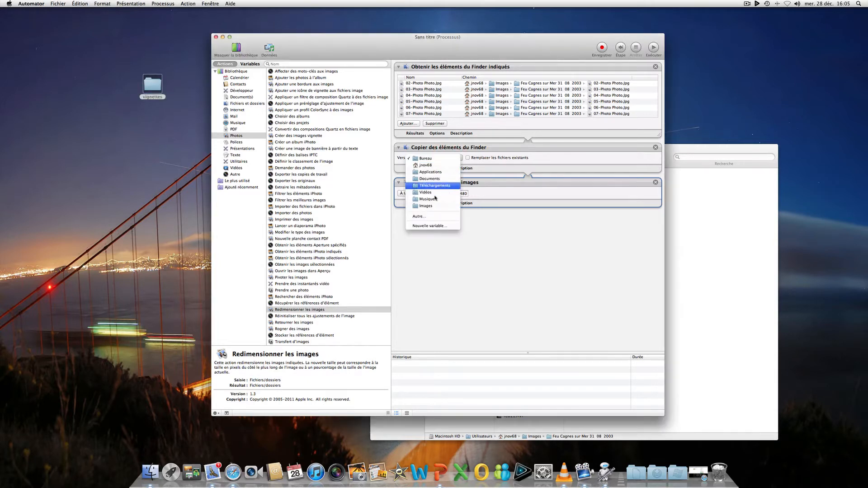
pyautogui.click(429, 219)
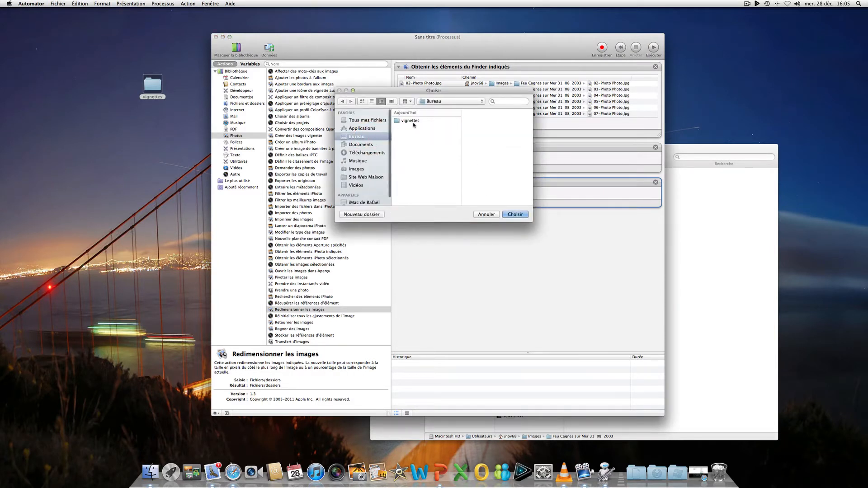
pyautogui.click(411, 121)
pyautogui.click(511, 215)
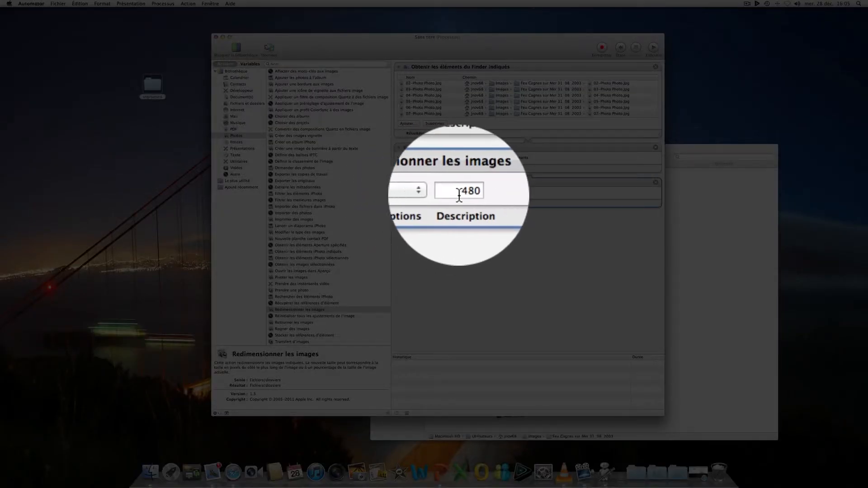
# Set the Redimensionner les images action to a size of 500 pixels
pyautogui.click(441, 191)
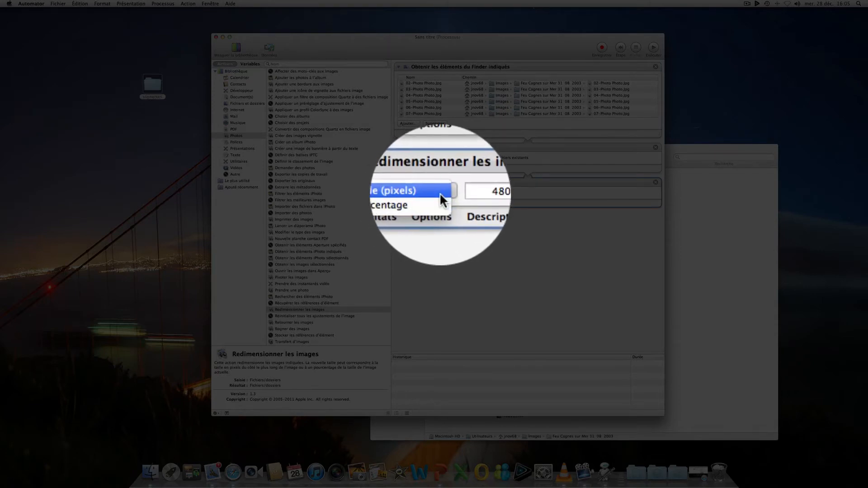
pyautogui.click(441, 192)
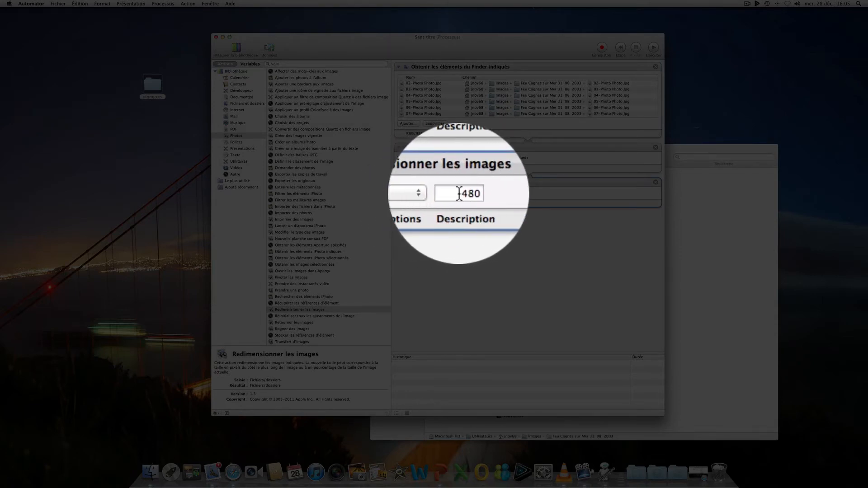
pyautogui.moveTo(459, 194); pyautogui.dragTo(473, 194)
pyautogui.write('500')
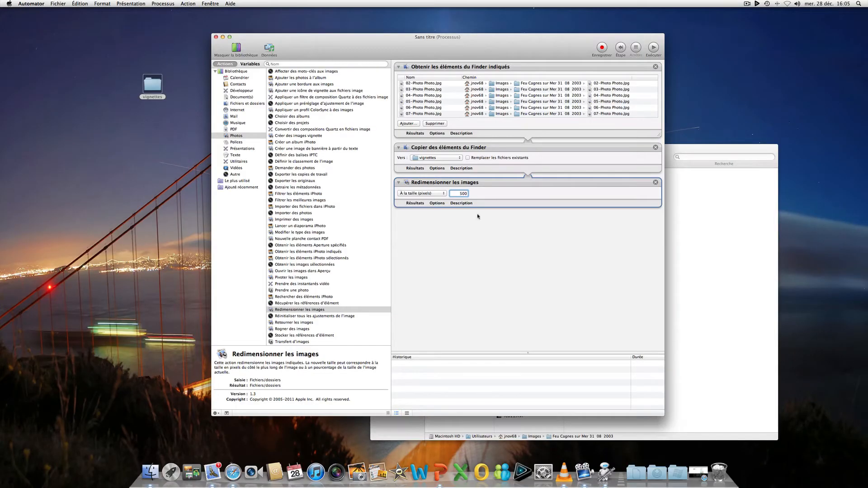
pyautogui.click(495, 232)
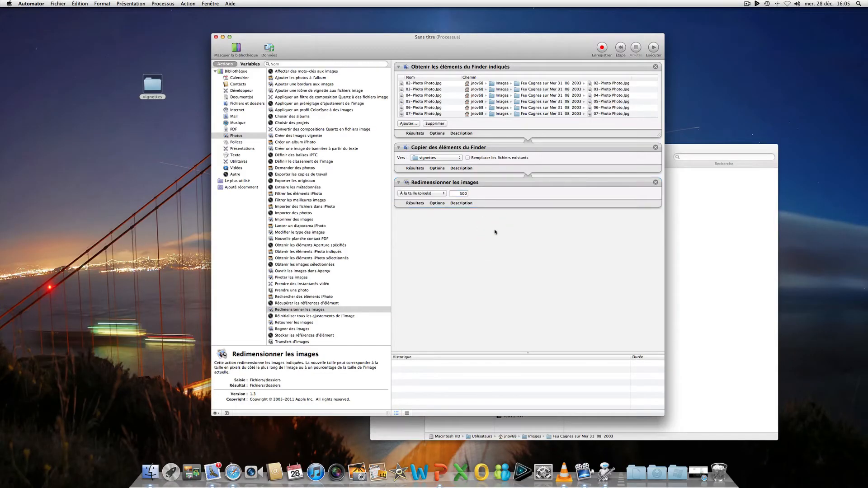
# Add the "Renommer les éléments du Finder" action after the resize action, without an additional copy action
pyautogui.click(247, 103)
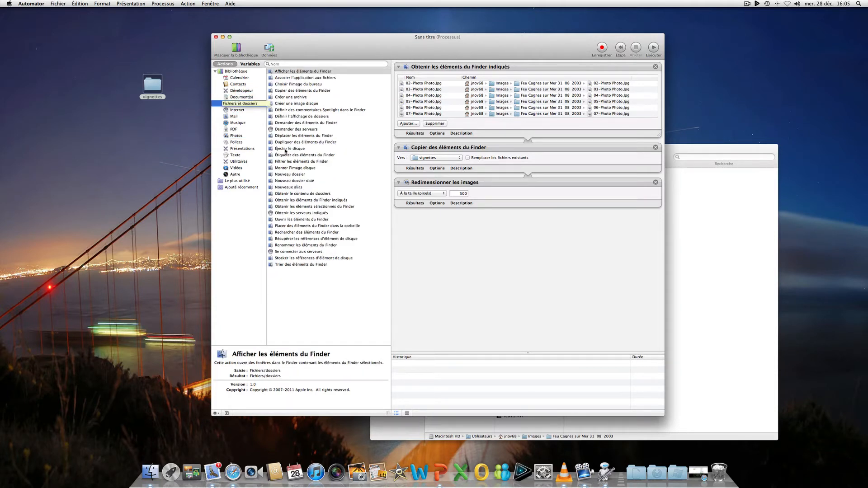
pyautogui.click(295, 246)
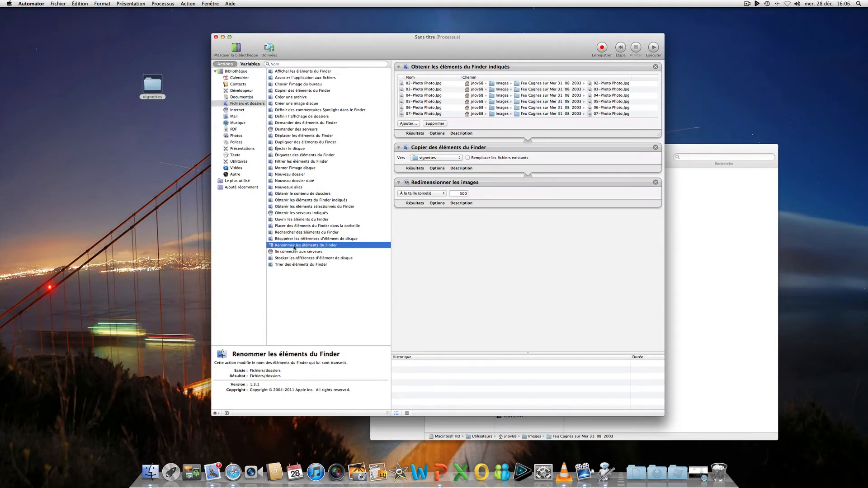
pyautogui.moveTo(294, 247); pyautogui.dragTo(485, 258)
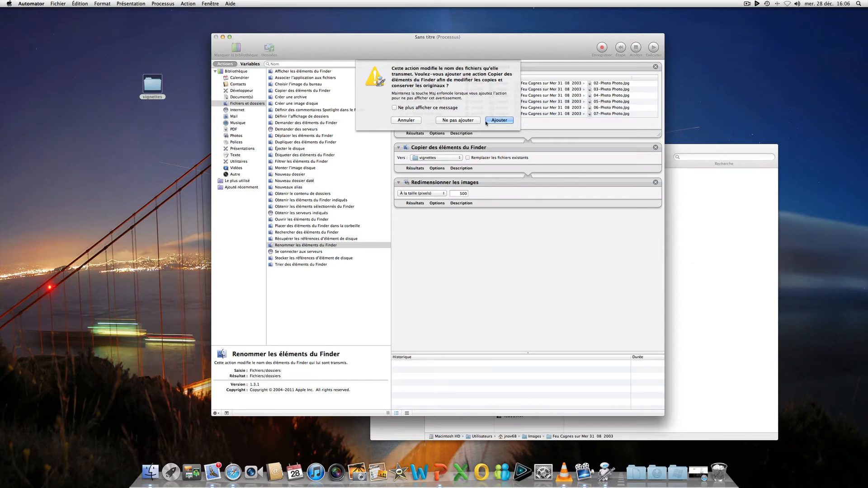
pyautogui.click(457, 120)
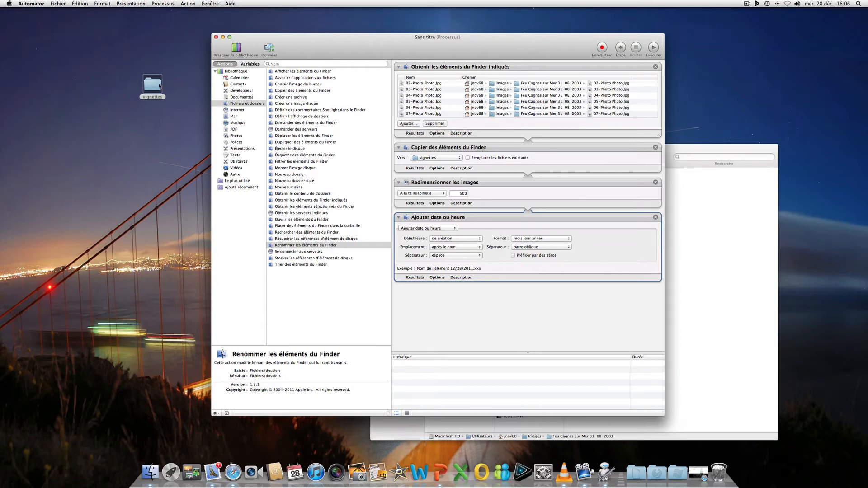
# Set the rename action to "Rendre séquentiel" with the new name "Feu de cagnes" and the number placed "avant le nom"
pyautogui.click(454, 229)
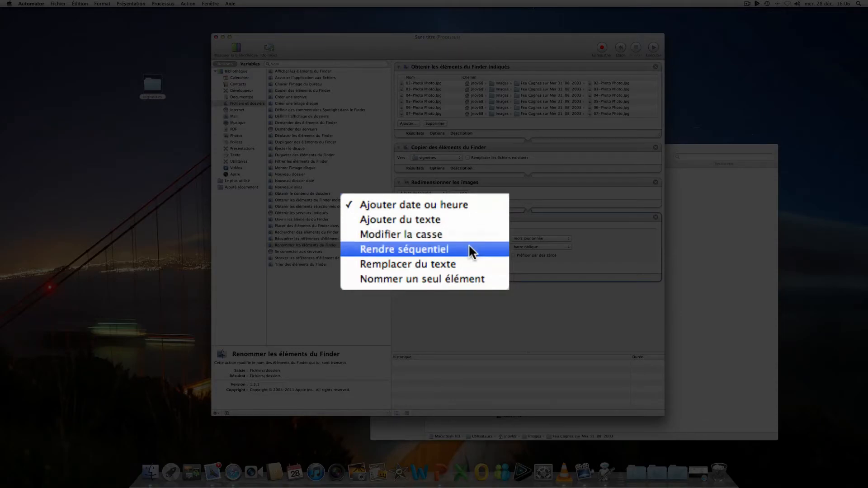
pyautogui.click(469, 248)
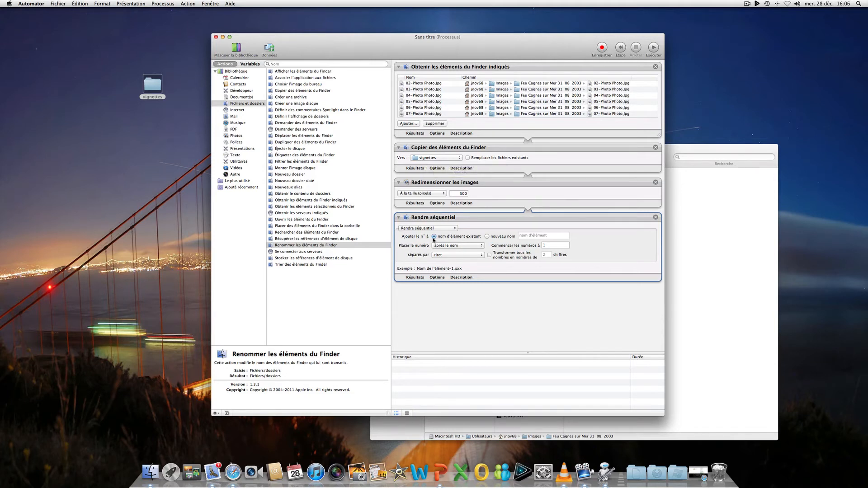
pyautogui.click(487, 236)
pyautogui.click(523, 236)
pyautogui.write('Fe')
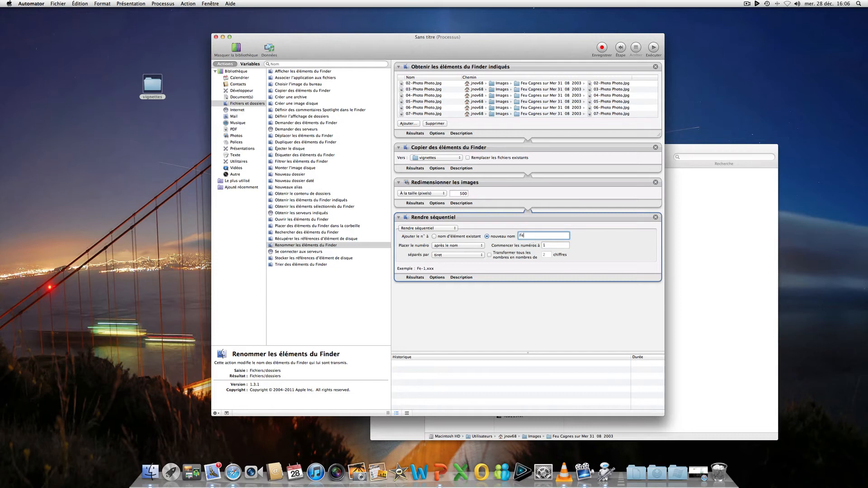
pyautogui.write('u de cagnes')
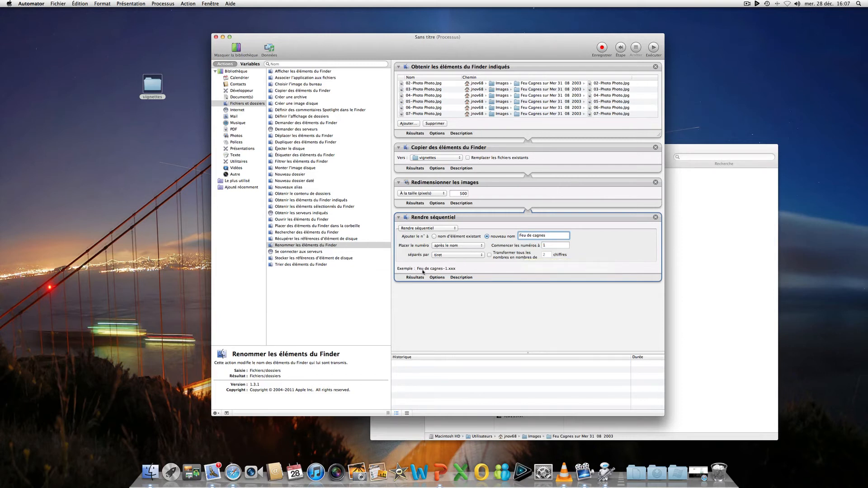
pyautogui.click(472, 247)
pyautogui.click(463, 251)
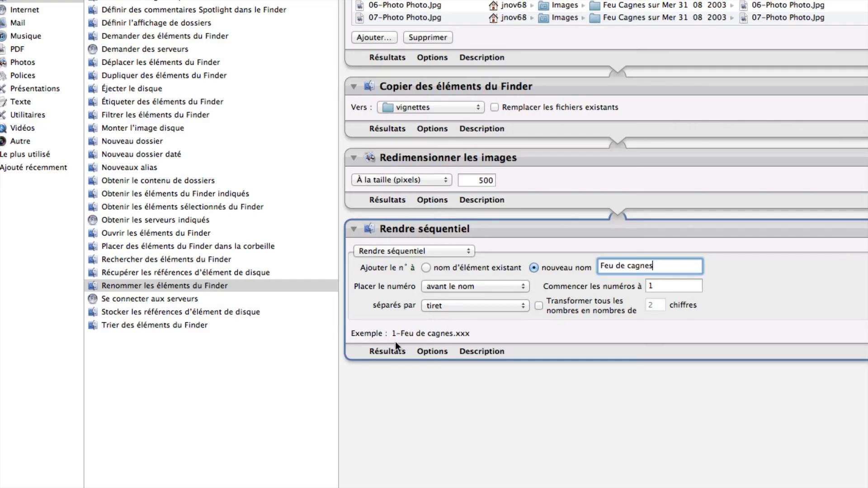
# Separate the number from the name with "espace" in the rename action and turn on conversion of all numbers to 2 digits
pyautogui.click(467, 306)
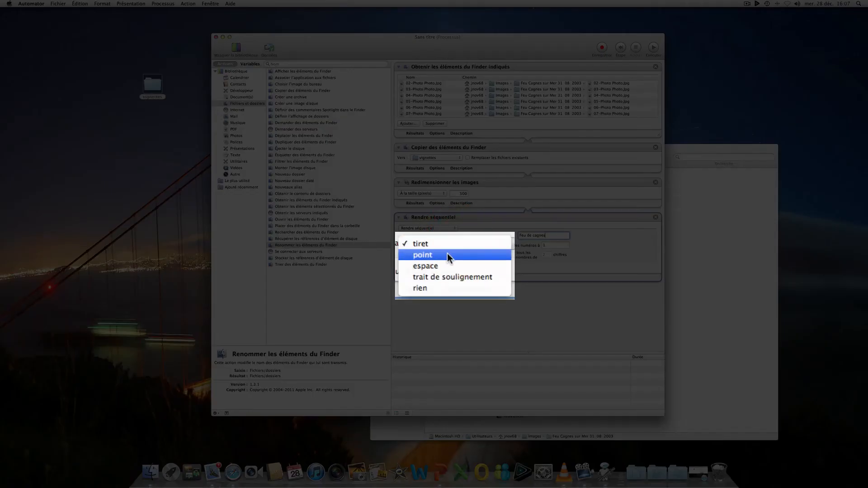
pyautogui.click(443, 265)
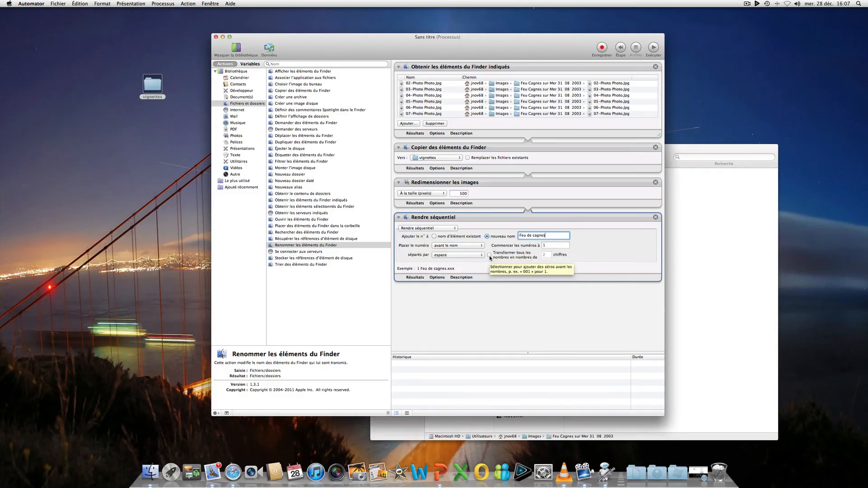
pyautogui.click(490, 256)
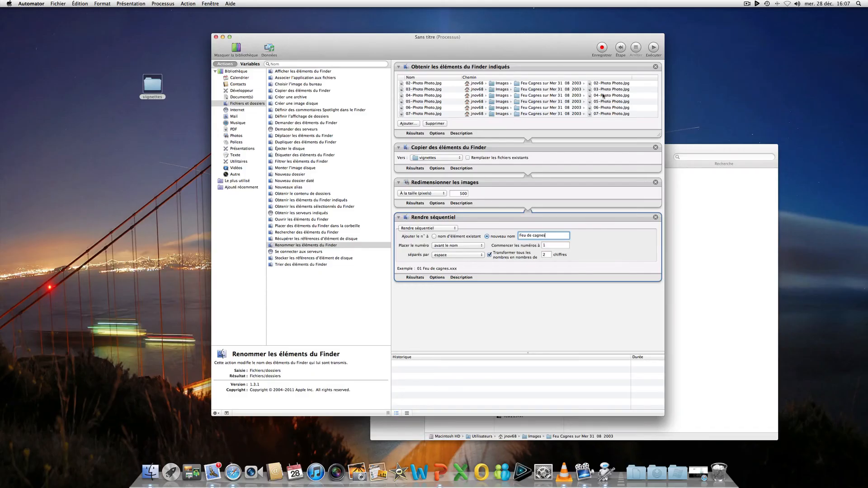
# Run the workflow and open the desktop's vignettes folder to examine the generated photos
pyautogui.click(652, 50)
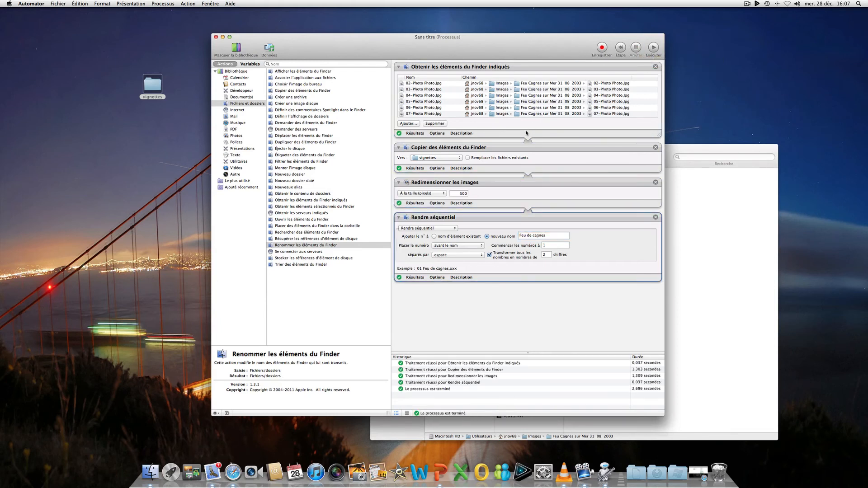
pyautogui.doubleClick(153, 84)
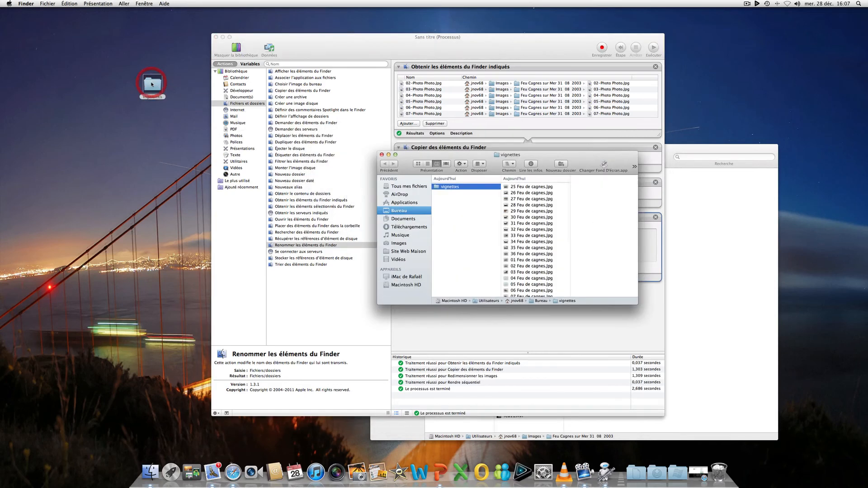
pyautogui.moveTo(517, 157); pyautogui.dragTo(221, 151)
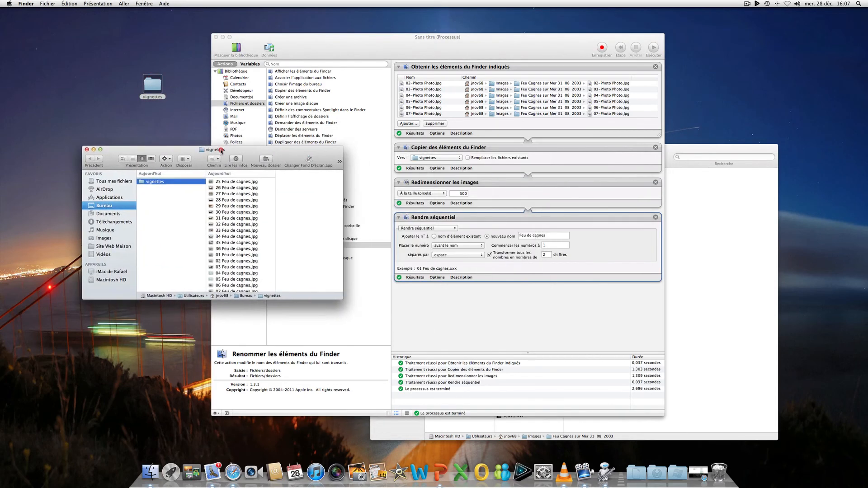
pyautogui.click(248, 182)
pyautogui.scroll(-5, 235, 192)
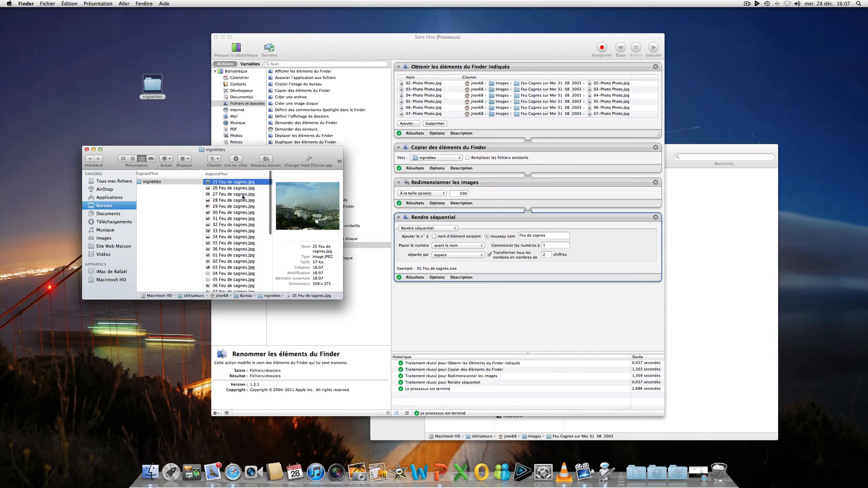
pyautogui.scroll(4, 243, 197)
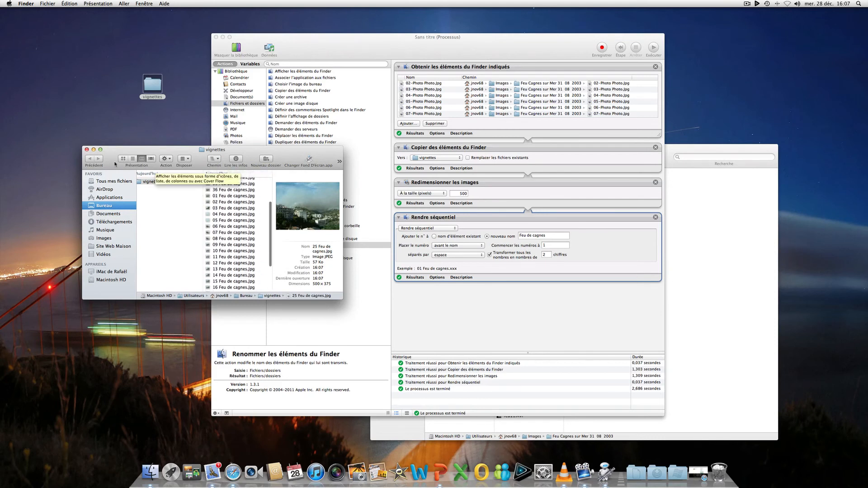
# Arrange the files in the vignettes folder by name and look through the numbered sequence
pyautogui.click(166, 159)
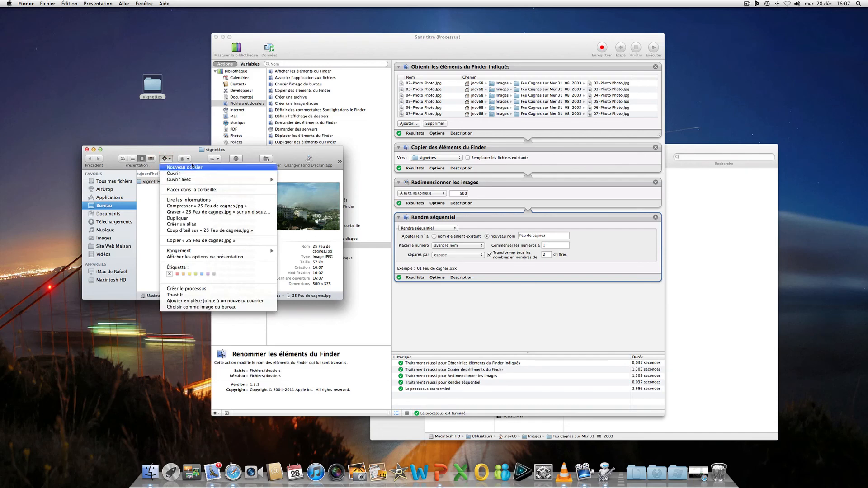
pyautogui.click(171, 159)
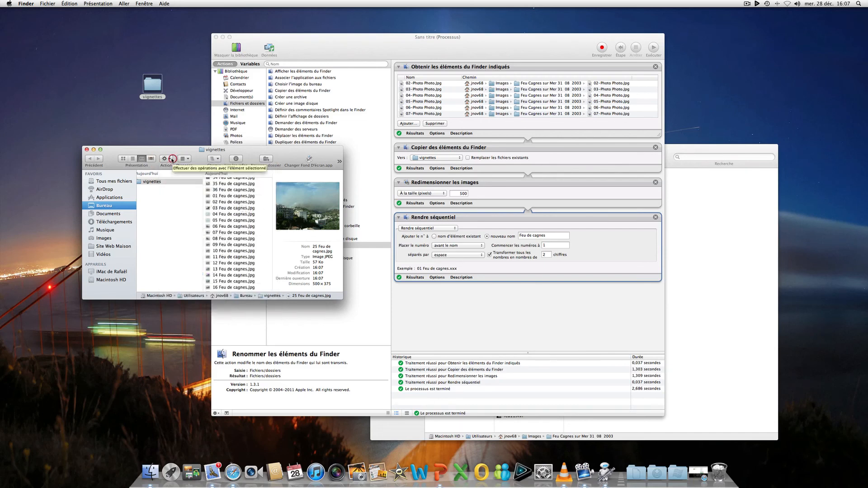
pyautogui.click(171, 160)
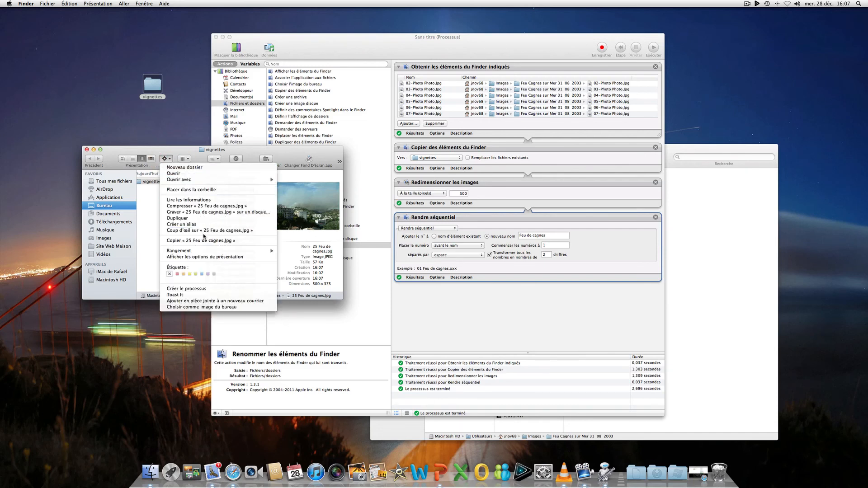
pyautogui.moveTo(253, 251)
pyautogui.click(294, 253)
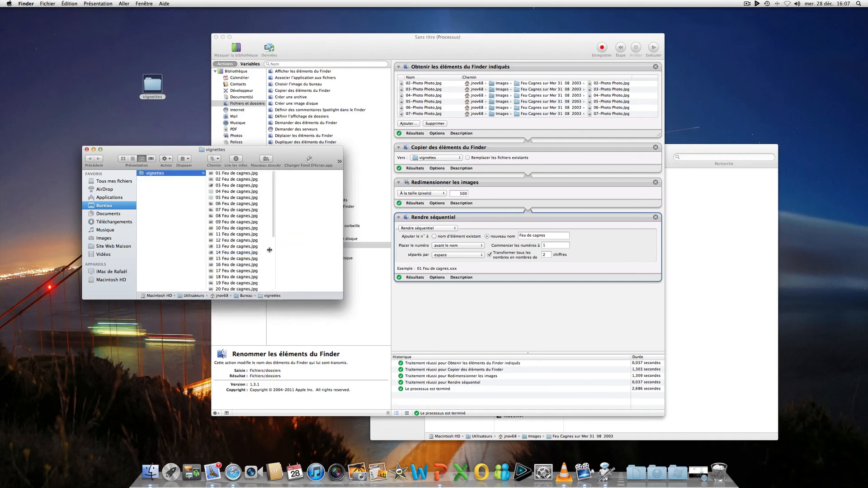
pyautogui.scroll(-8, 240, 179)
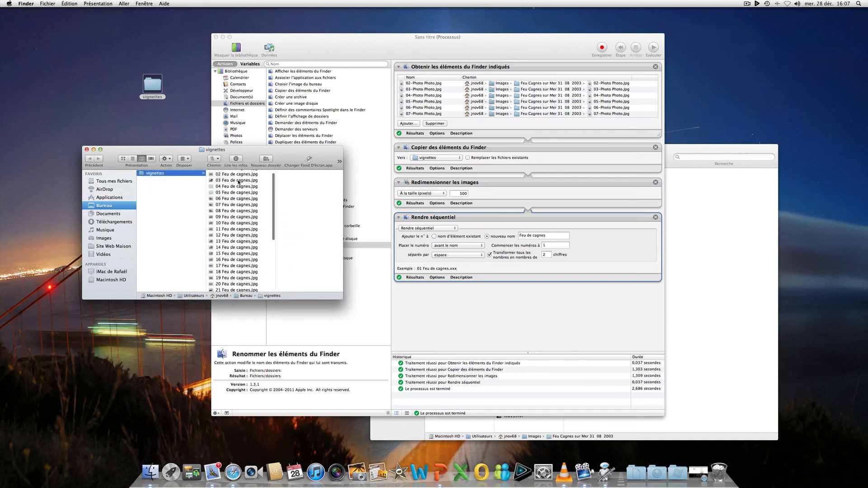
pyautogui.scroll(8, 237, 189)
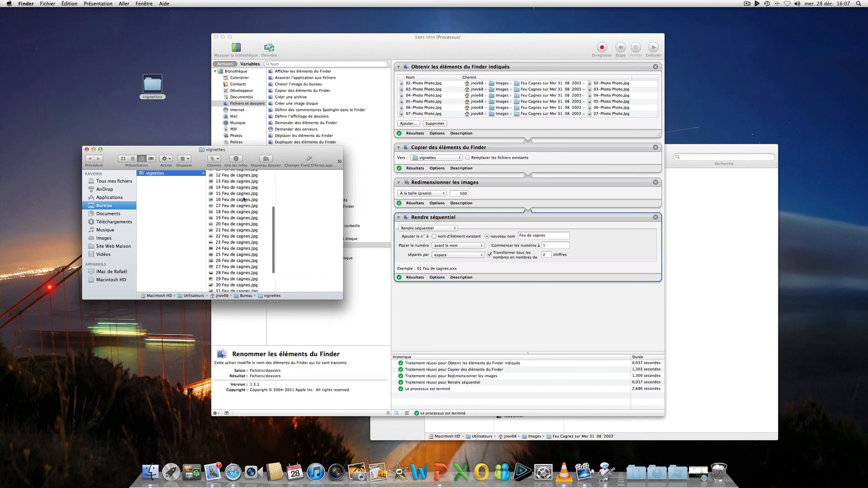
# Compare the dimensions of the resized "01 Feu de cagnes.Jpg" with the original "11-Photo Photo.Jpg", and close the image and folder windows
pyautogui.doubleClick(238, 174)
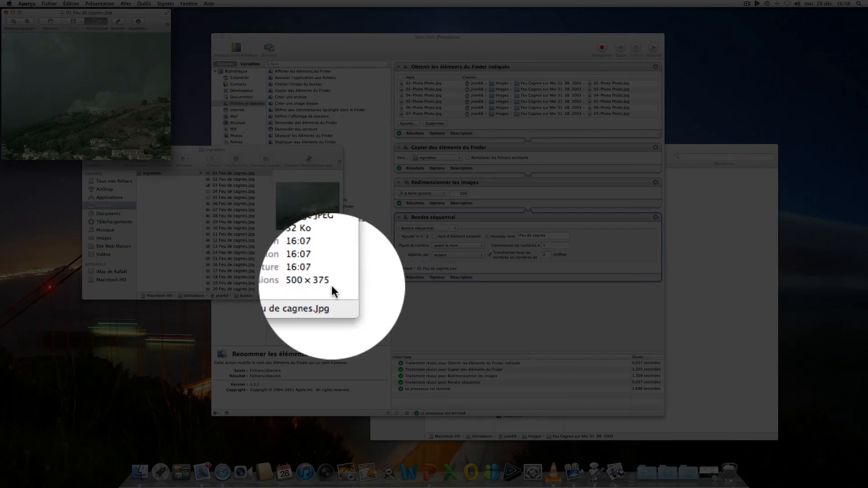
pyautogui.moveTo(249, 149); pyautogui.dragTo(336, 171)
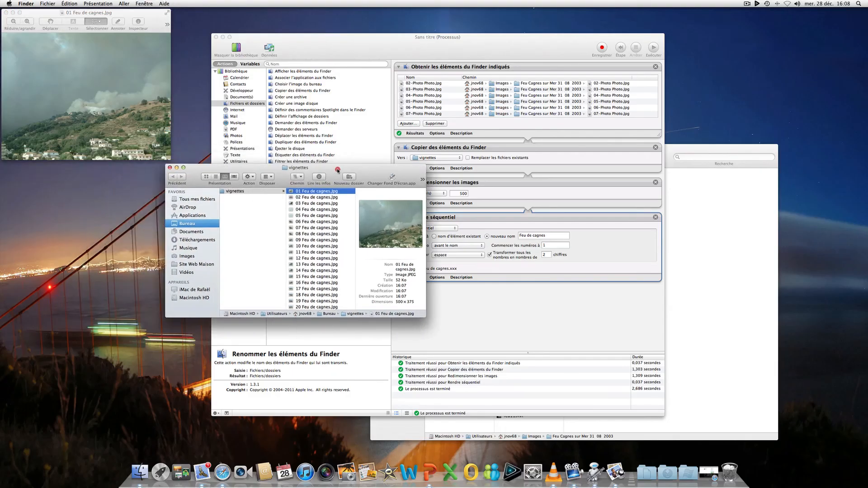
pyautogui.click(175, 171)
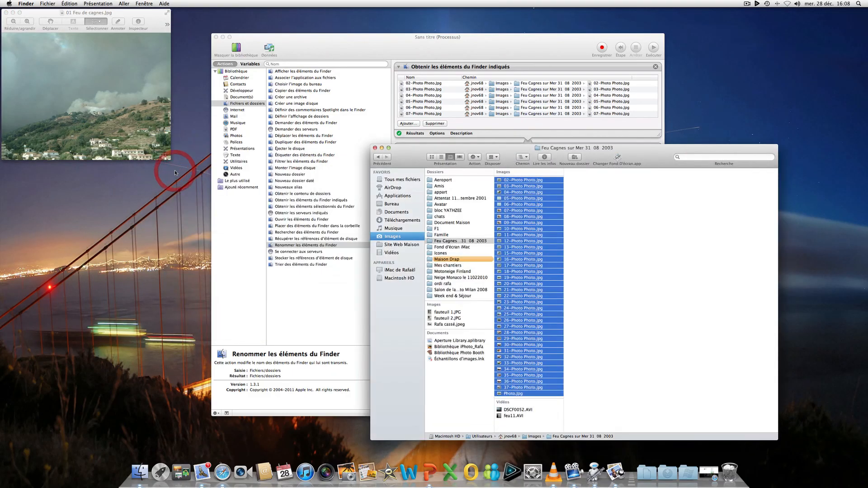
pyautogui.click(6, 12)
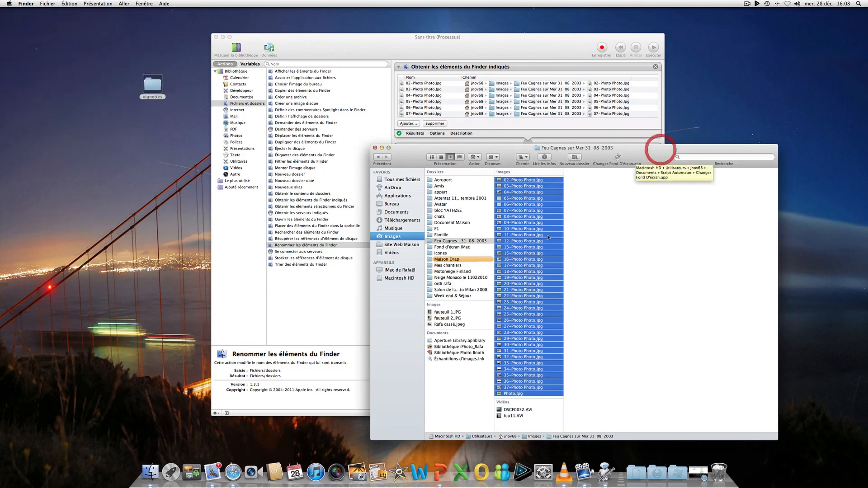
pyautogui.click(502, 235)
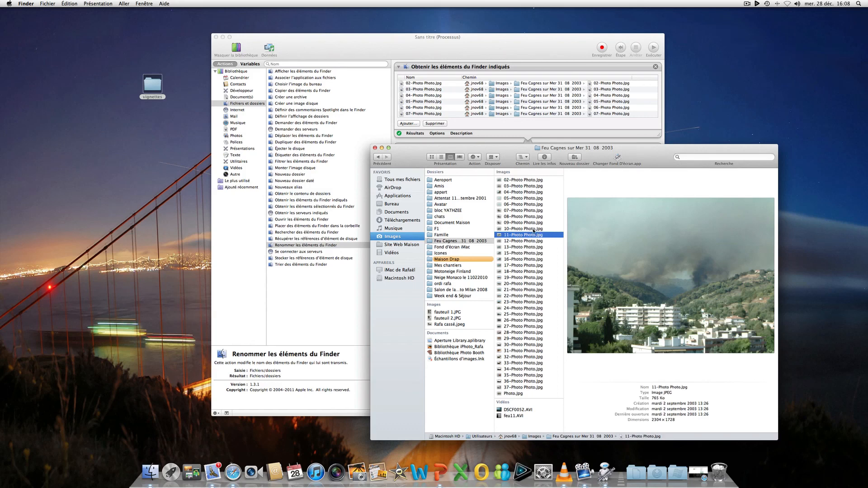
pyautogui.click(374, 148)
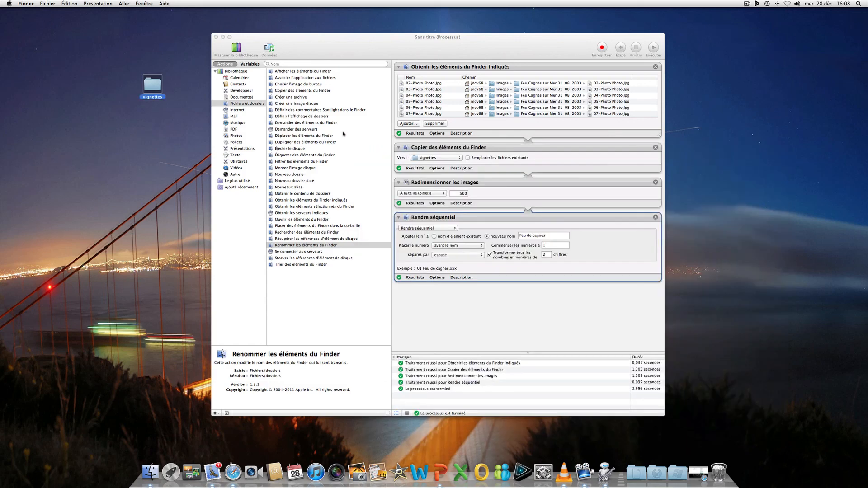